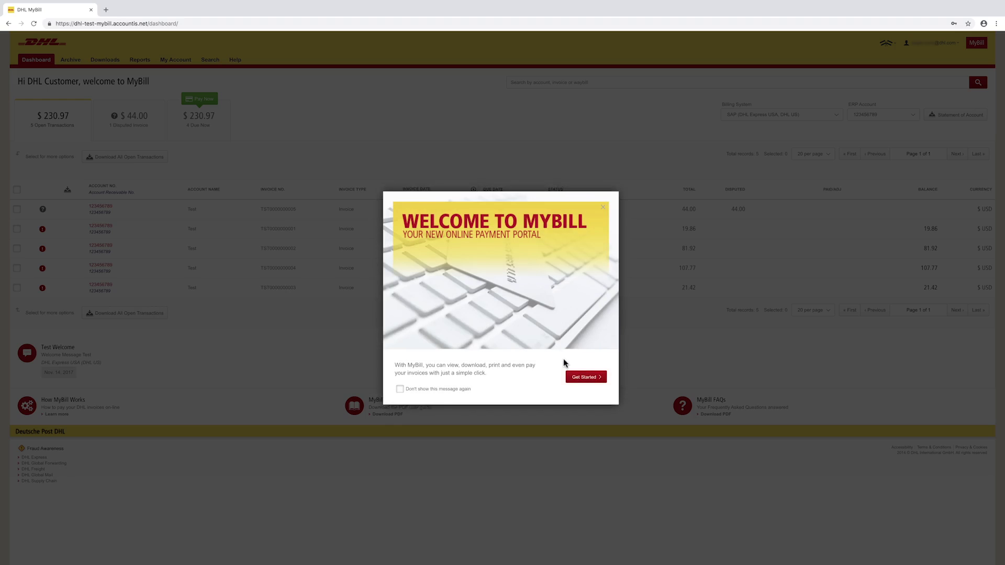
{"action": "left_click", "coordinate": [584, 377]}
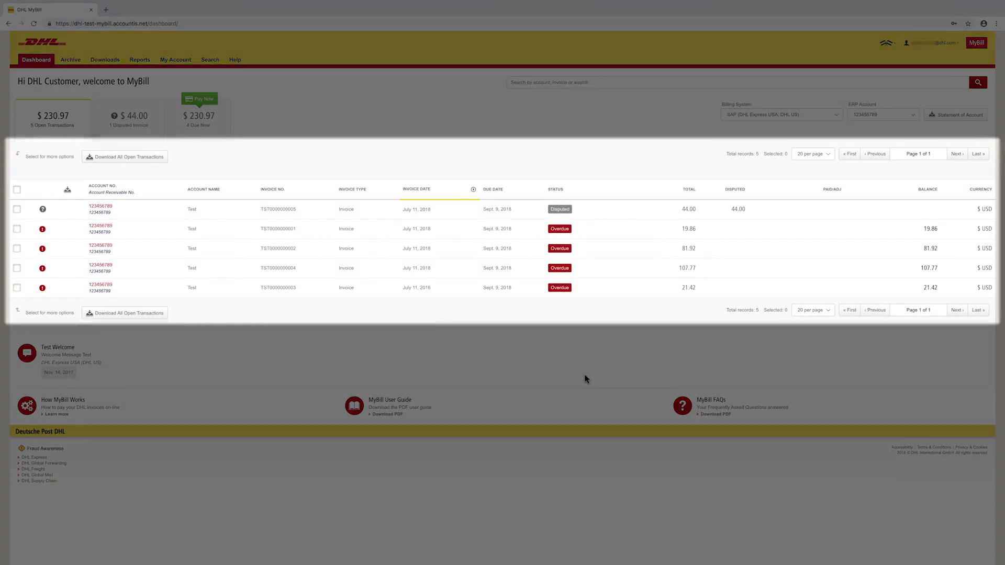
{"action": "mouse_move", "coordinate": [646, 260]}
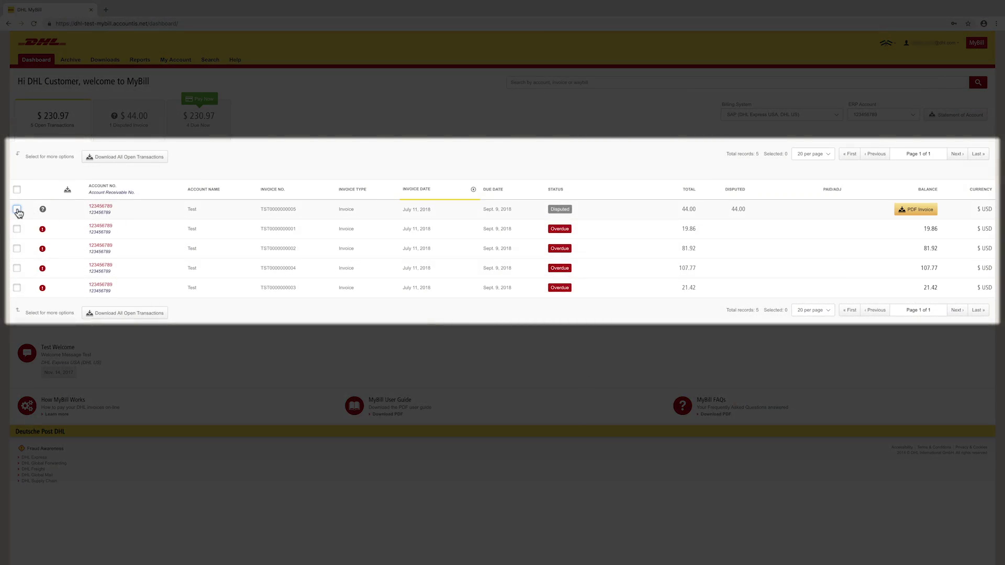
{"action": "left_click", "coordinate": [17, 190]}
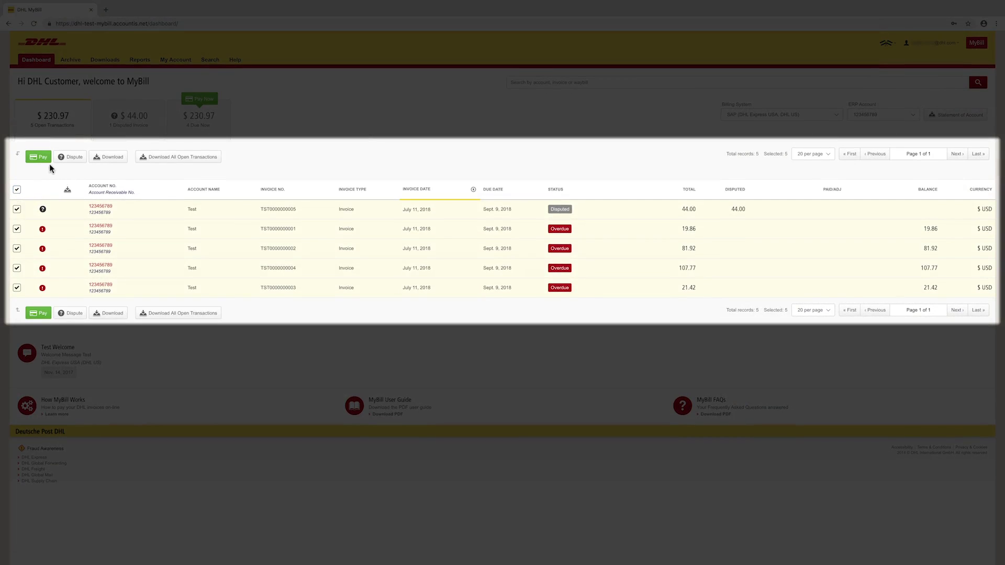
{"action": "left_click", "coordinate": [17, 189]}
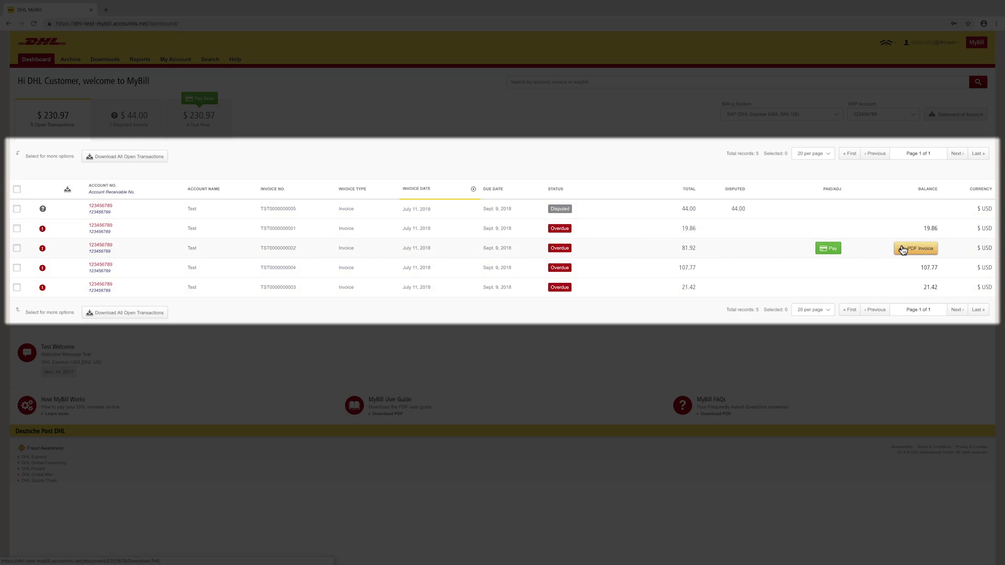
Download the first two invoices' PDF invoices and waybills / commercial invoices as a zip.
{"action": "left_click", "coordinate": [17, 208]}
{"action": "left_click", "coordinate": [17, 228]}
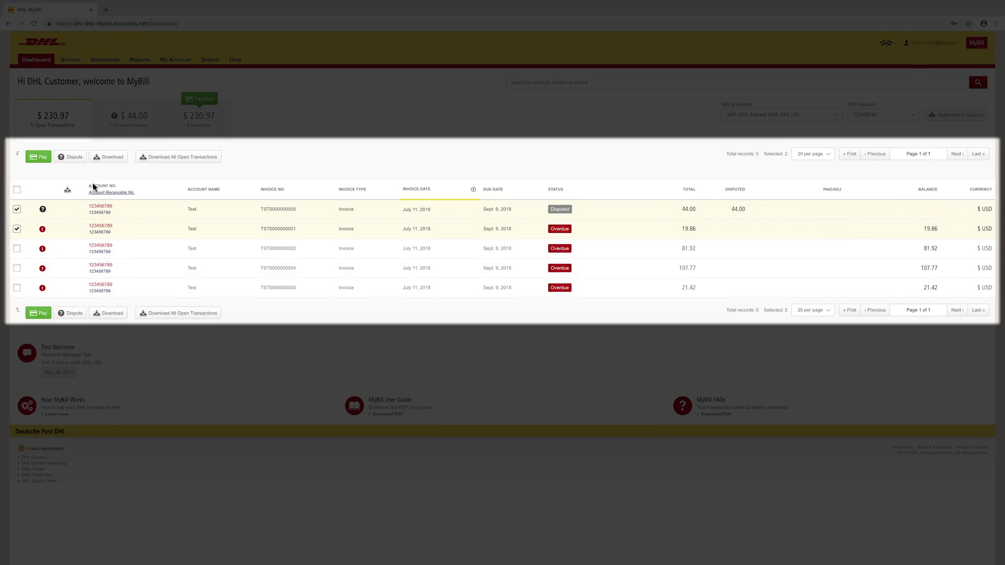
{"action": "left_click", "coordinate": [107, 156]}
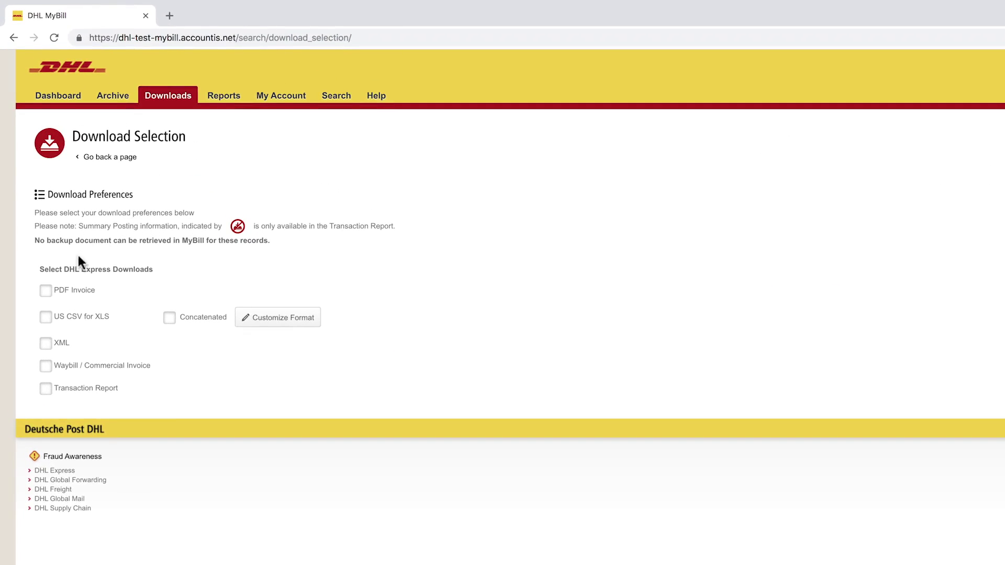
{"action": "left_click", "coordinate": [45, 291]}
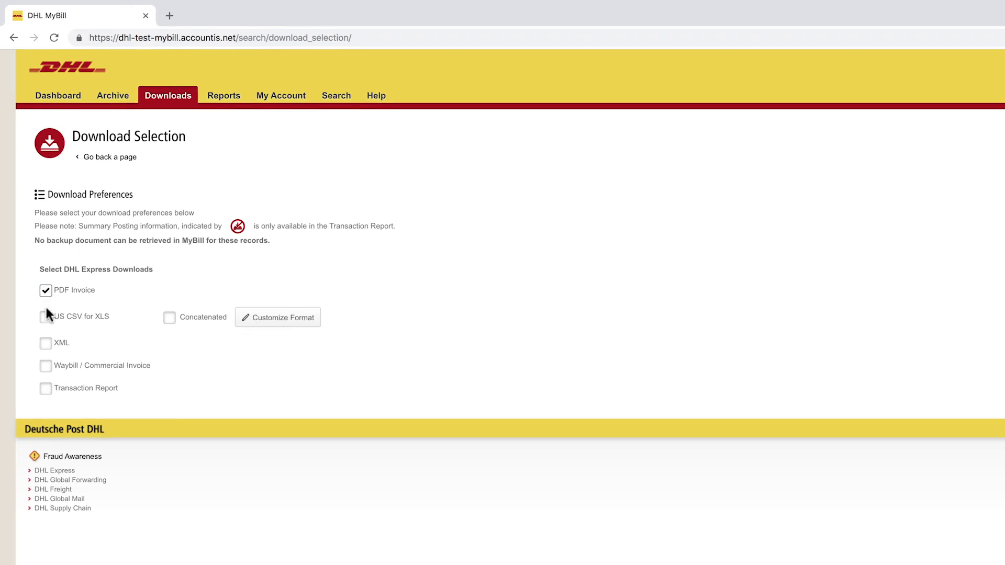
{"action": "left_click", "coordinate": [46, 367]}
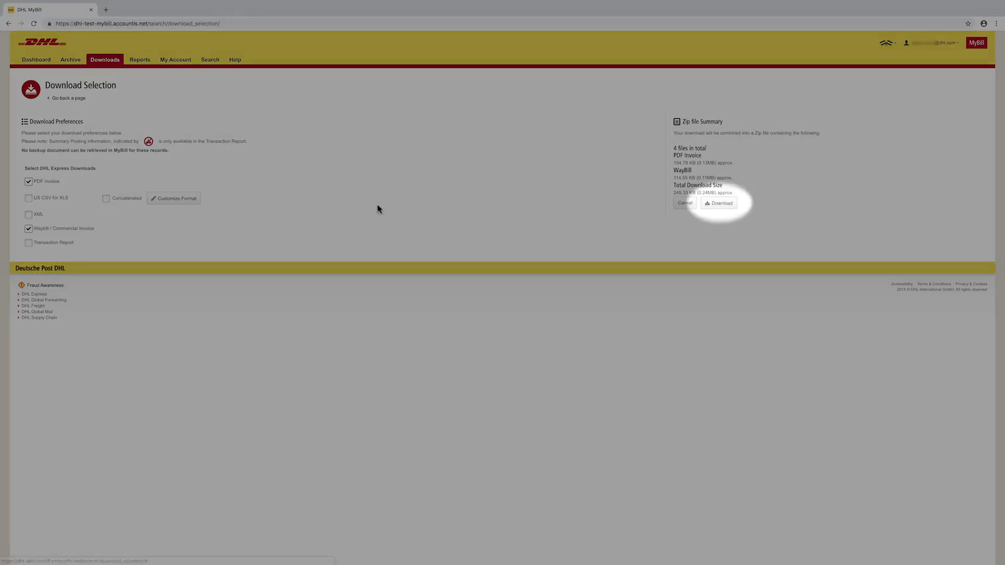
{"action": "left_click", "coordinate": [718, 203]}
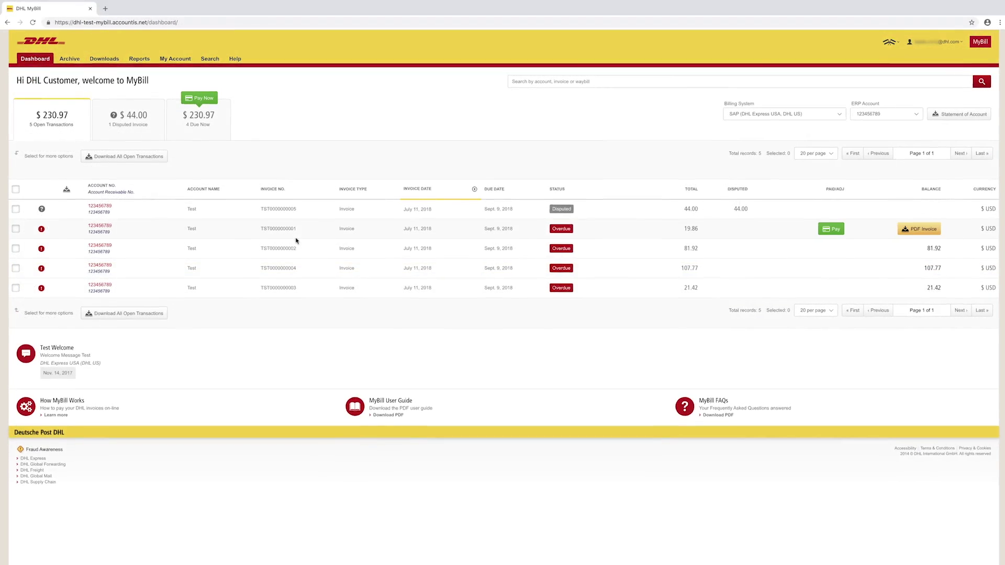
{"action": "left_click", "coordinate": [286, 230]}
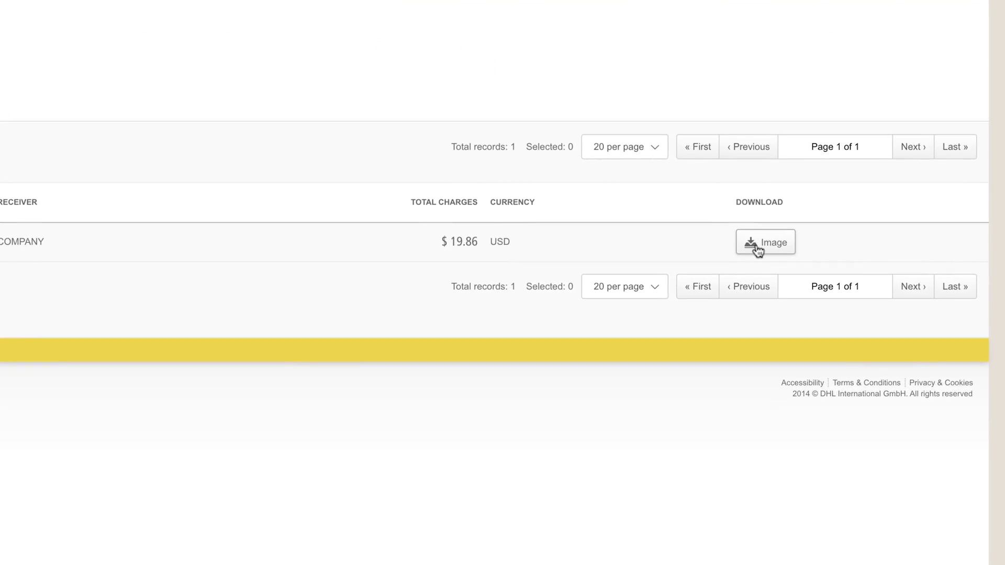
{"action": "left_click", "coordinate": [757, 250]}
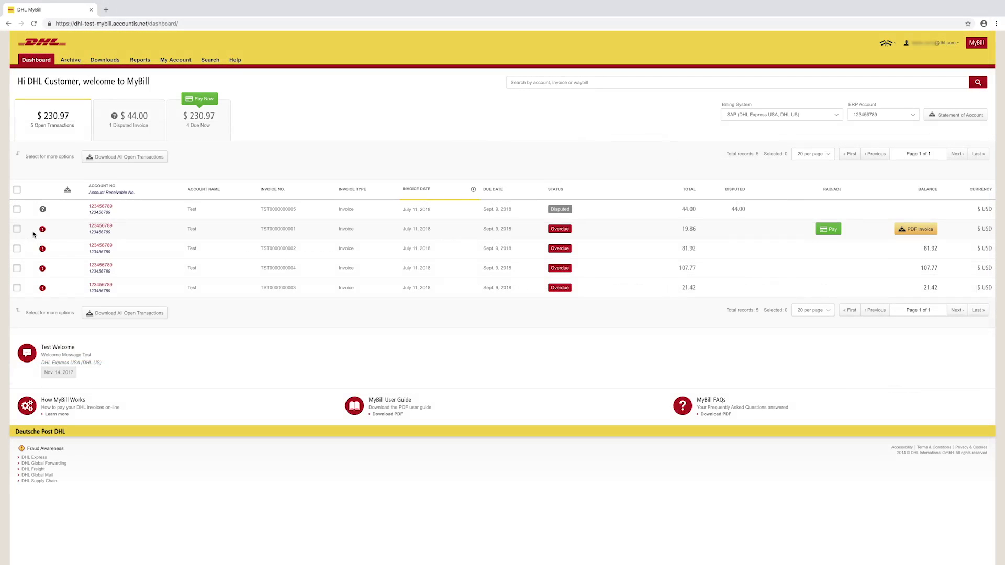
{"action": "left_click", "coordinate": [17, 228]}
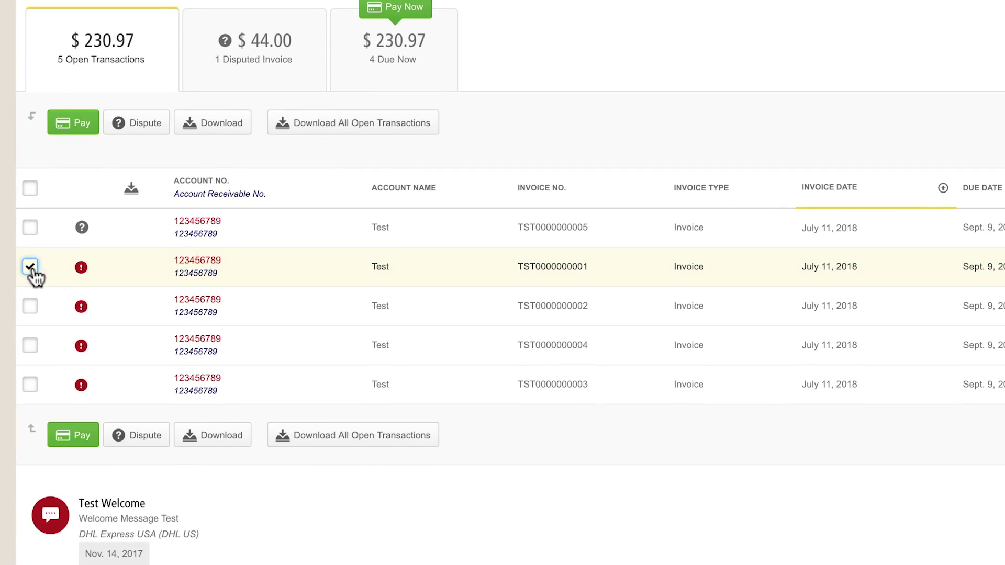
{"action": "left_click", "coordinate": [160, 128]}
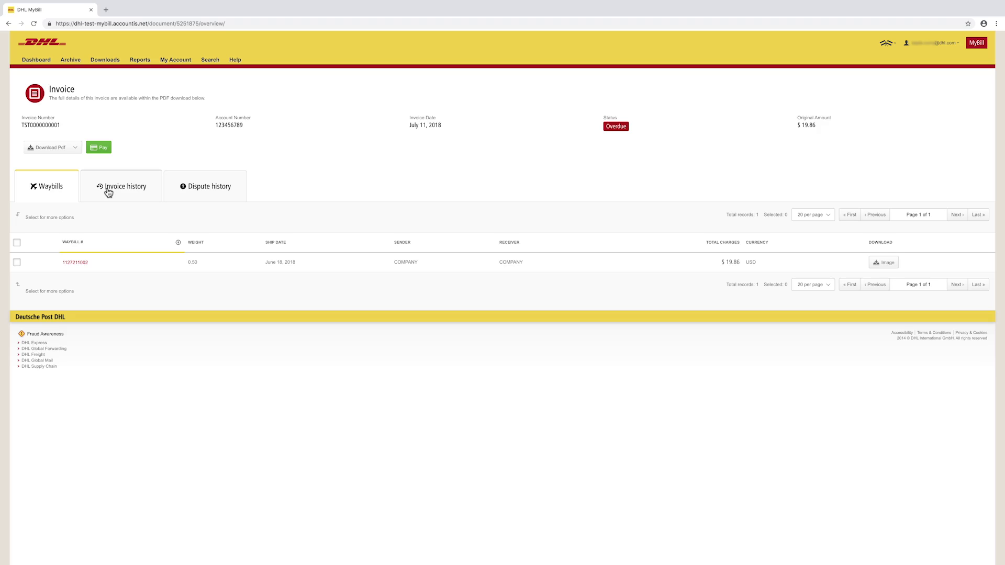
{"action": "left_click", "coordinate": [17, 263]}
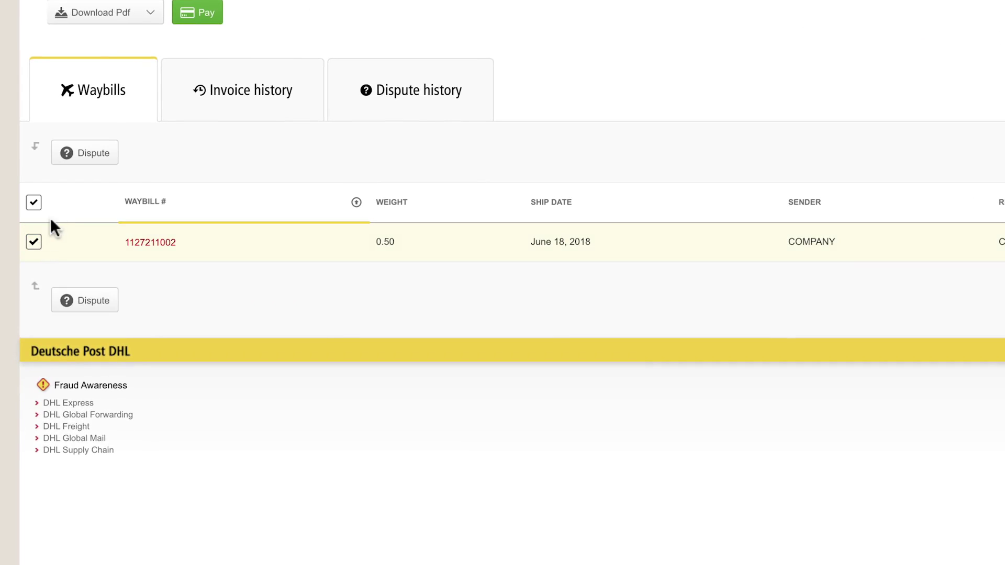
{"action": "left_click", "coordinate": [90, 155]}
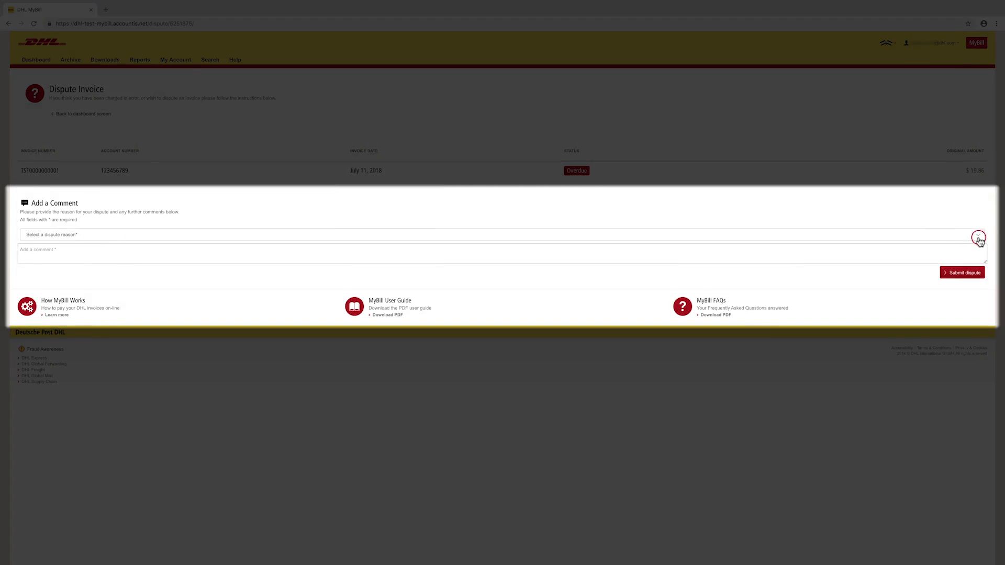
{"action": "left_click", "coordinate": [978, 236]}
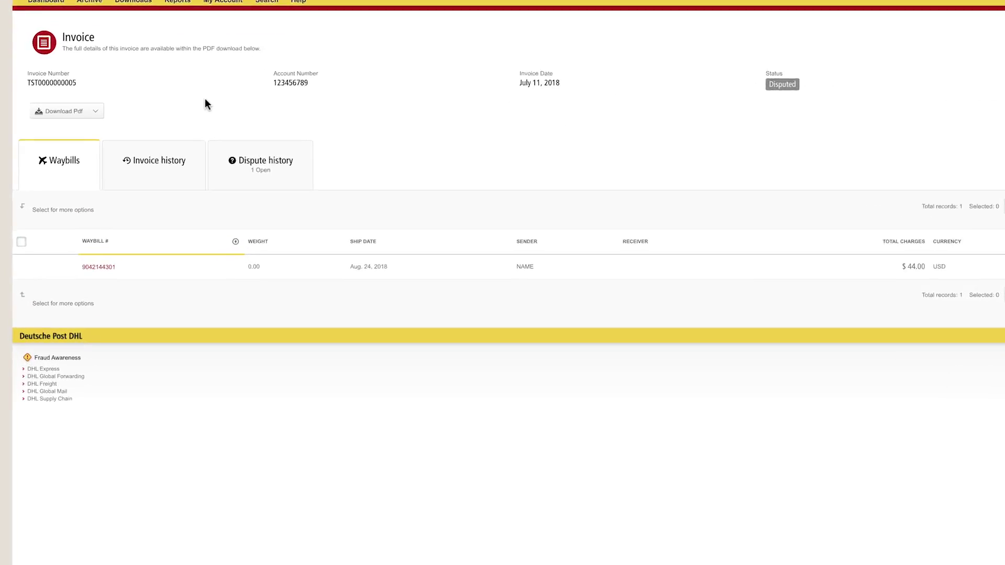
{"action": "left_click", "coordinate": [170, 156]}
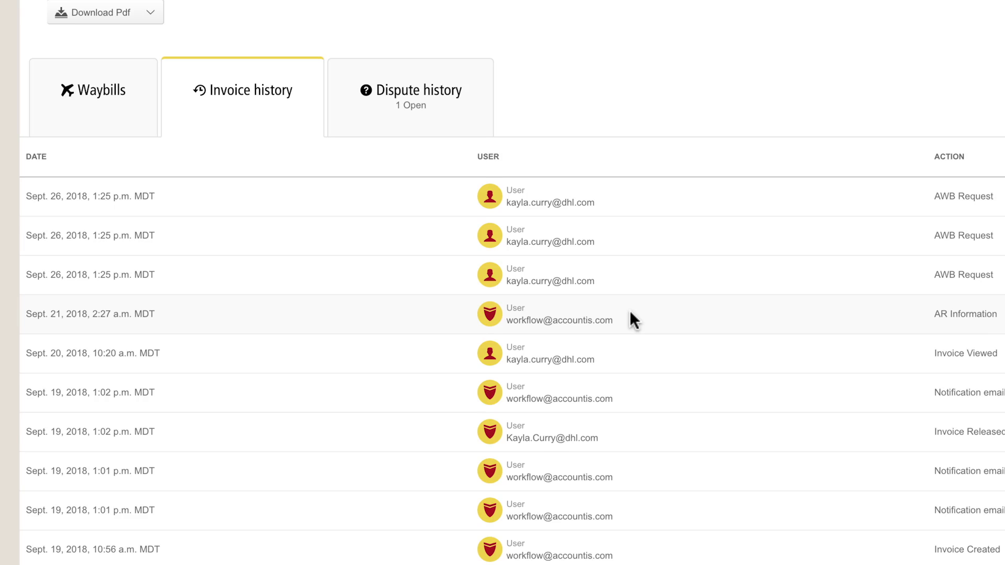
{"action": "left_click", "coordinate": [441, 119]}
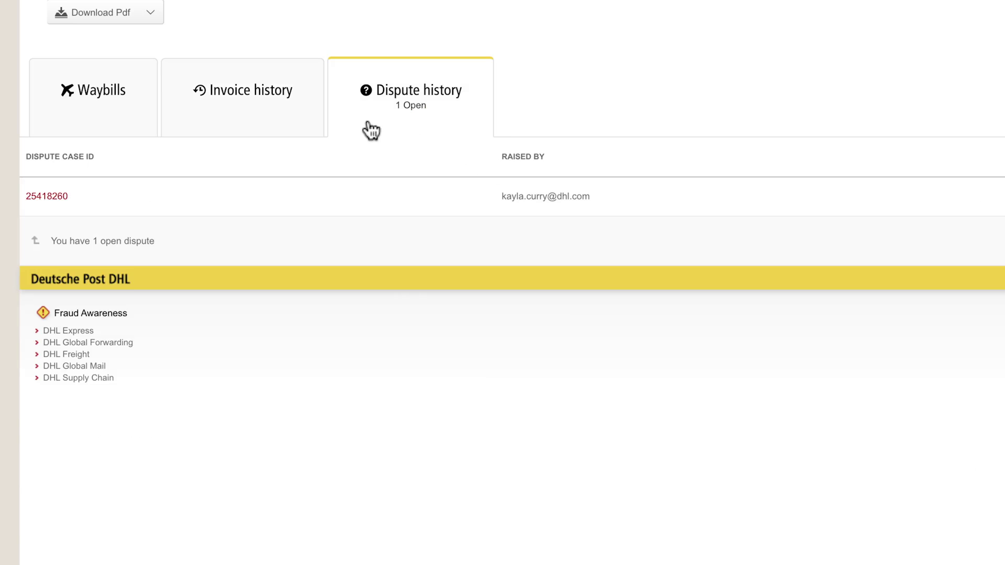
{"action": "left_click", "coordinate": [54, 197]}
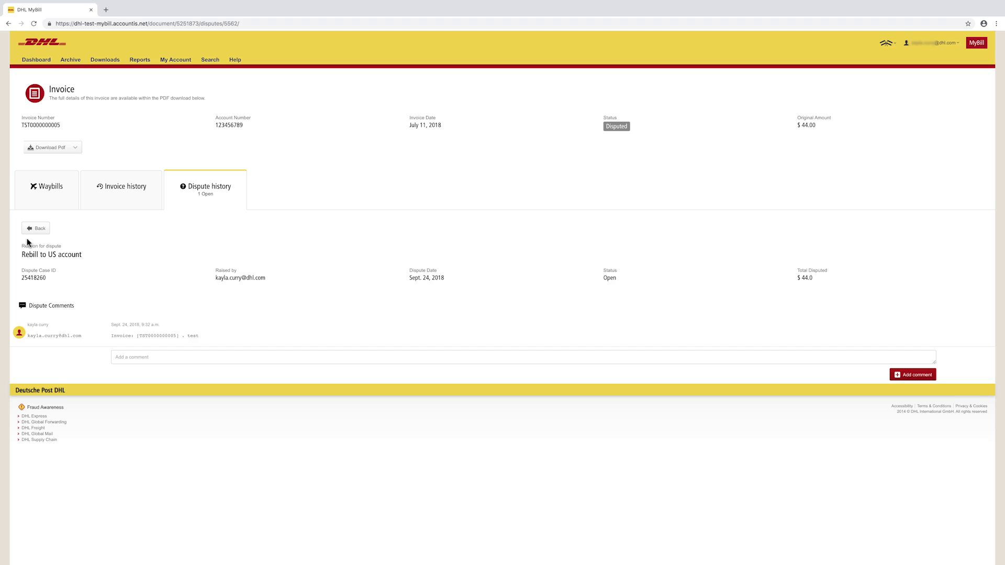
Go from Archive to My Account and scroll to the My Accounts table showing account Test.
{"action": "left_click", "coordinate": [67, 61]}
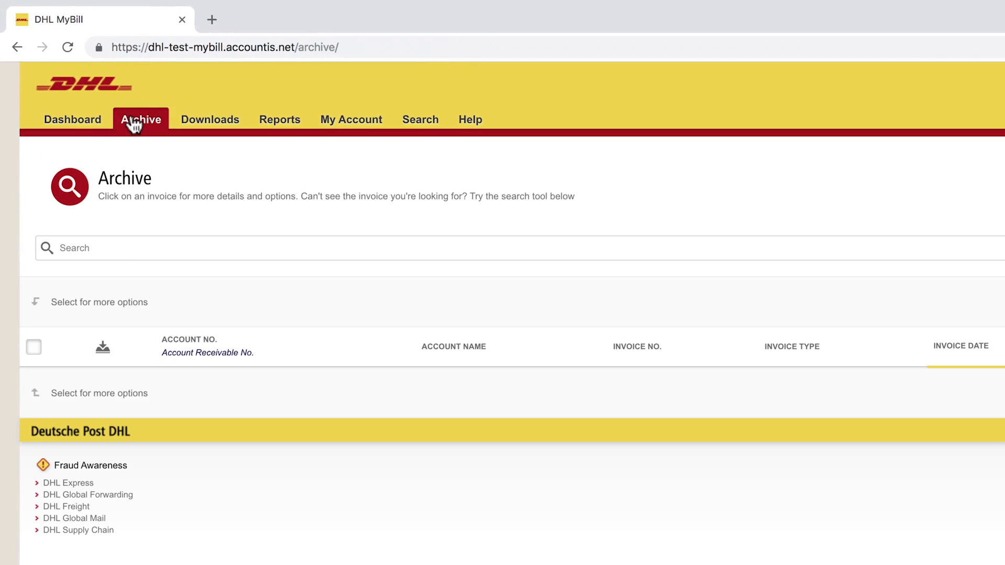
{"action": "left_click", "coordinate": [329, 122]}
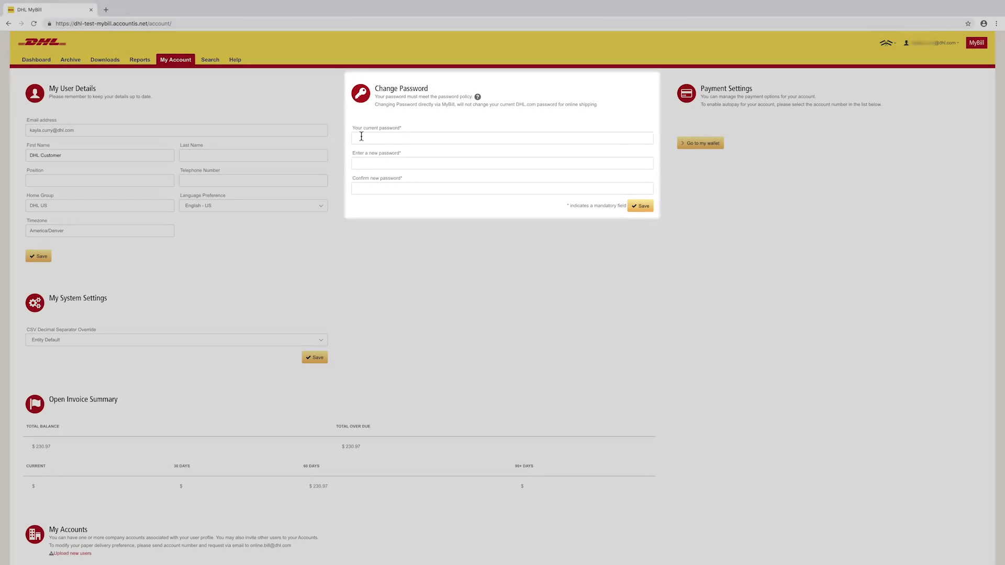
{"action": "scroll", "coordinate": [326, 212], "scroll_direction": "down", "scroll_amount": 2}
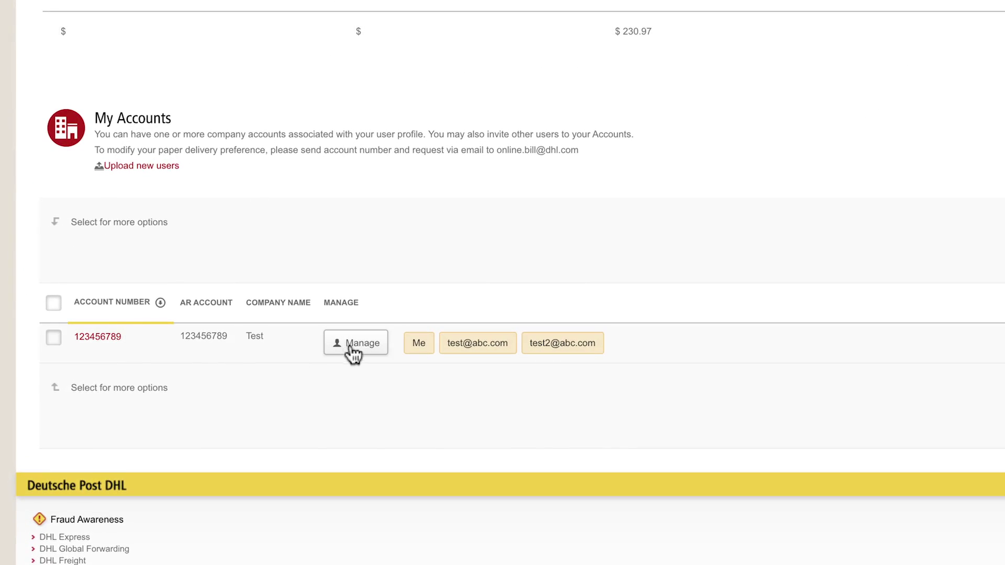
{"action": "left_click", "coordinate": [351, 345]}
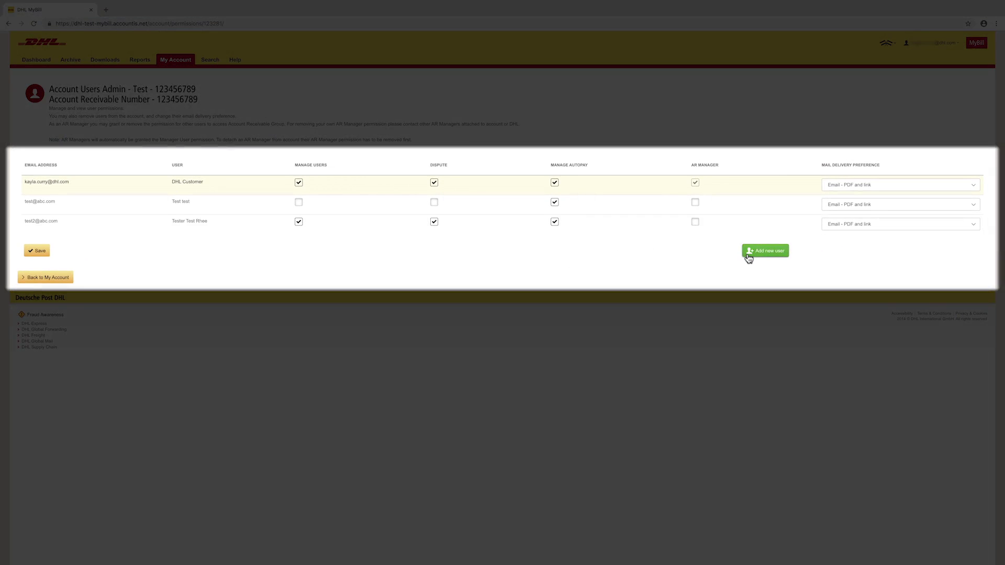
{"action": "mouse_move", "coordinate": [226, 209]}
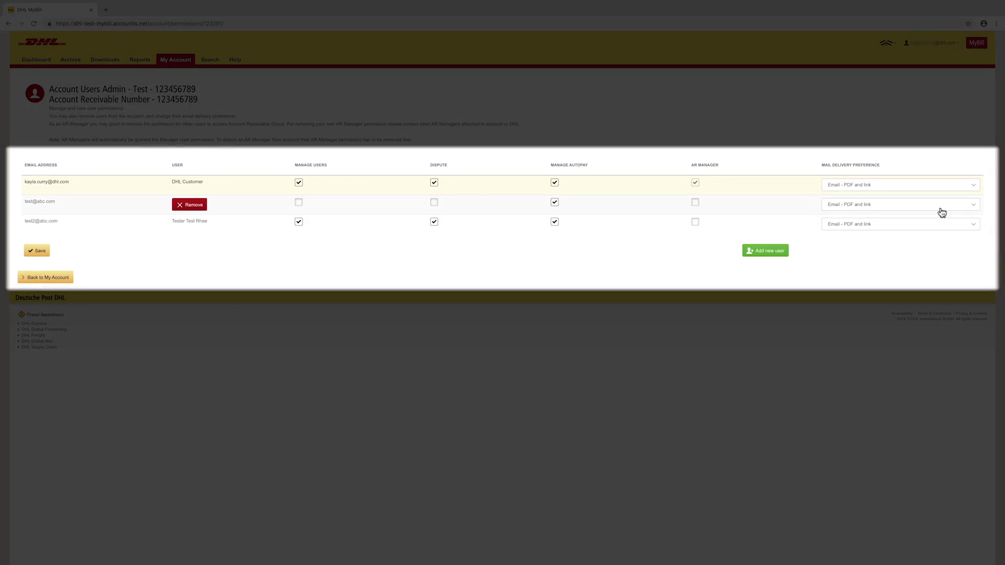
{"action": "left_click", "coordinate": [971, 205]}
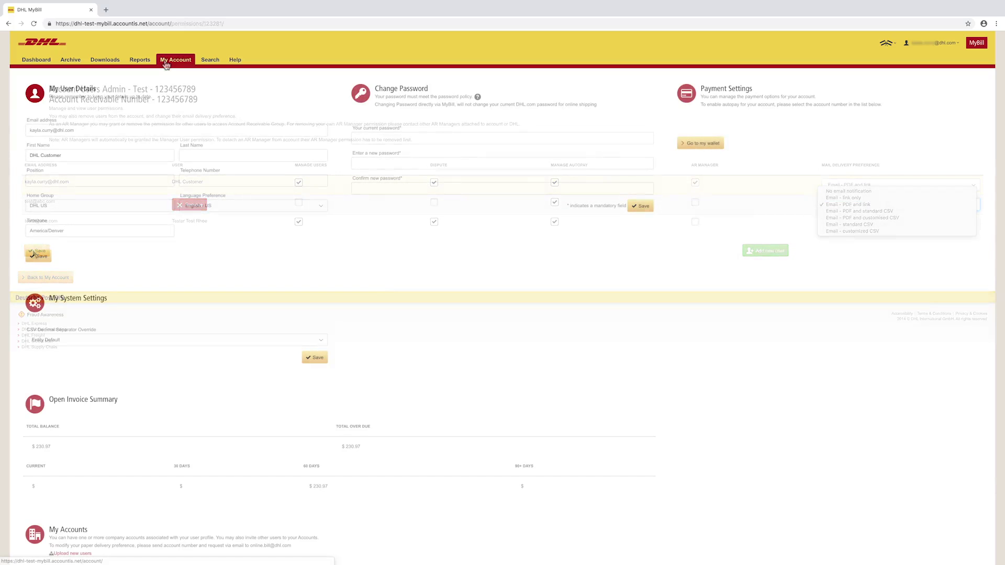
Add a Visa credit card nicknamed 'test' to the payment wallet and confirm its creation.
{"action": "left_click", "coordinate": [690, 142]}
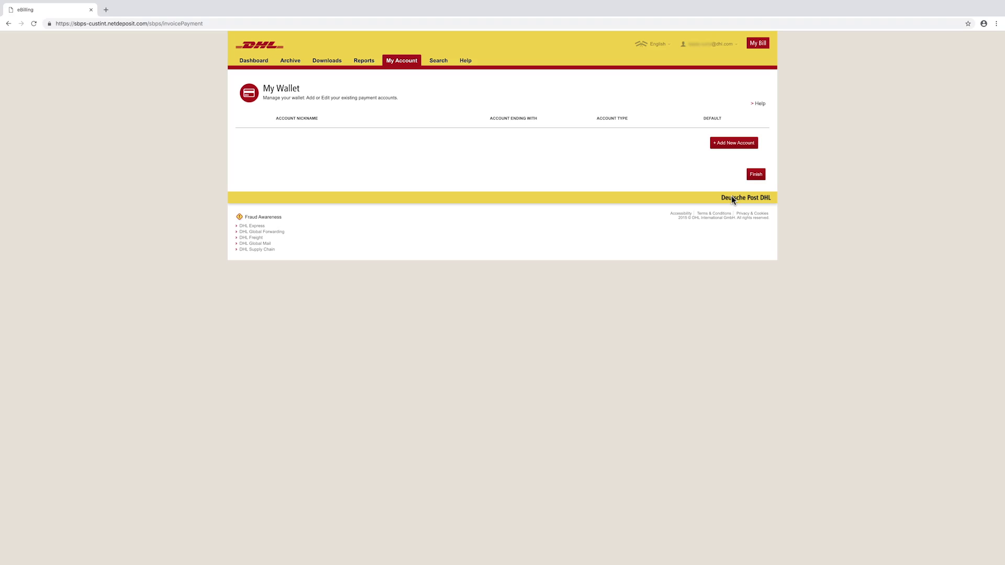
{"action": "left_click", "coordinate": [731, 143]}
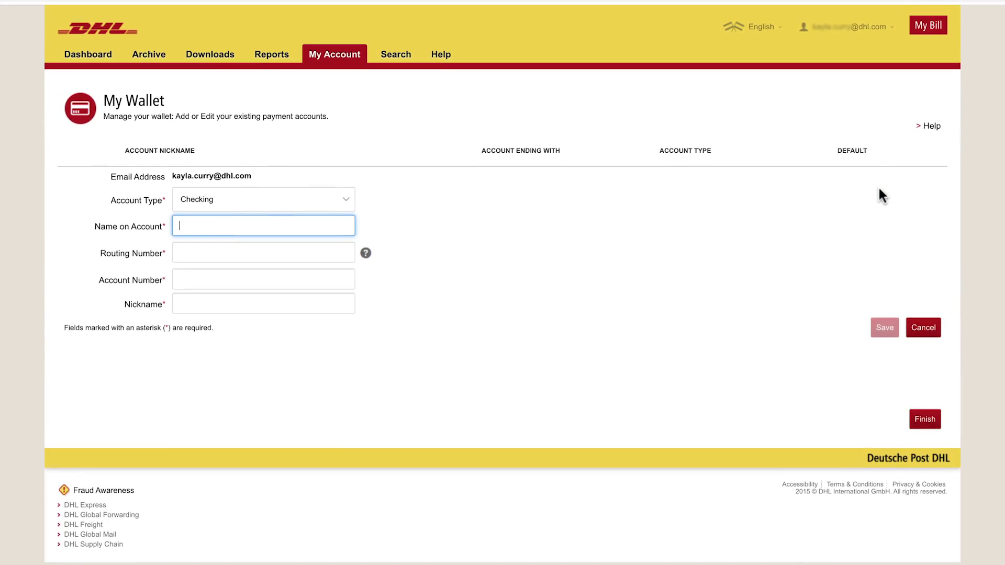
{"action": "left_click", "coordinate": [345, 201]}
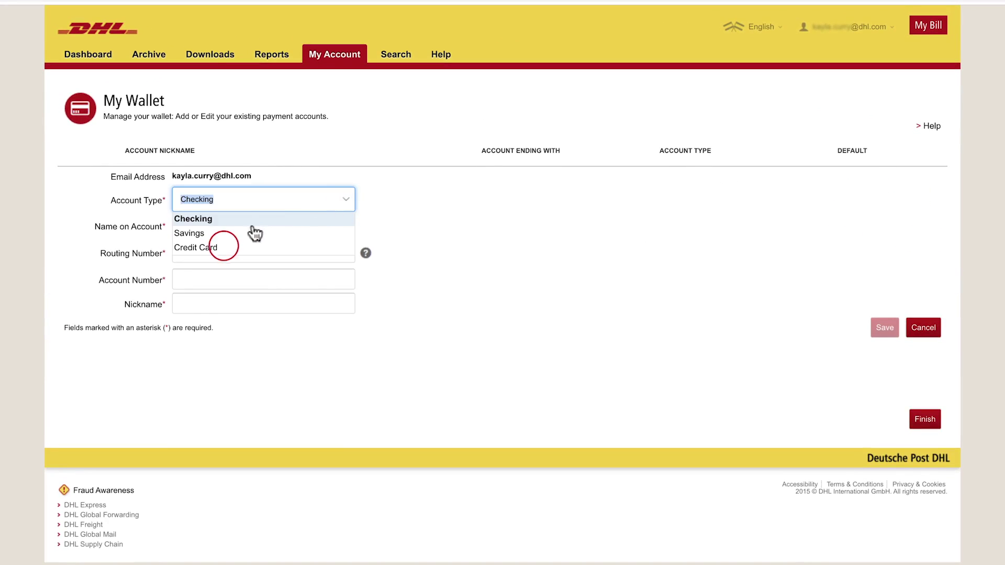
{"action": "left_click", "coordinate": [224, 249]}
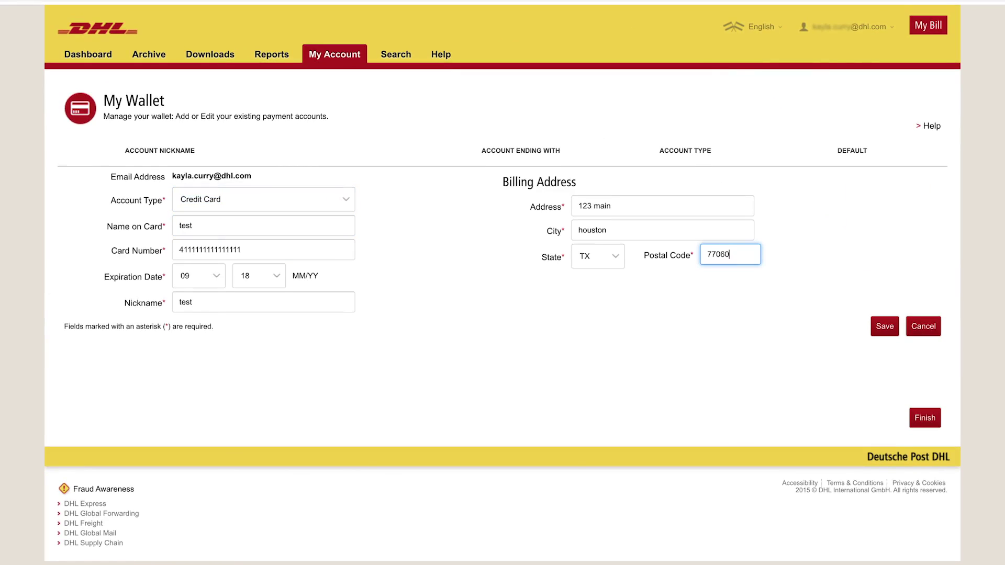
{"action": "left_click", "coordinate": [884, 324]}
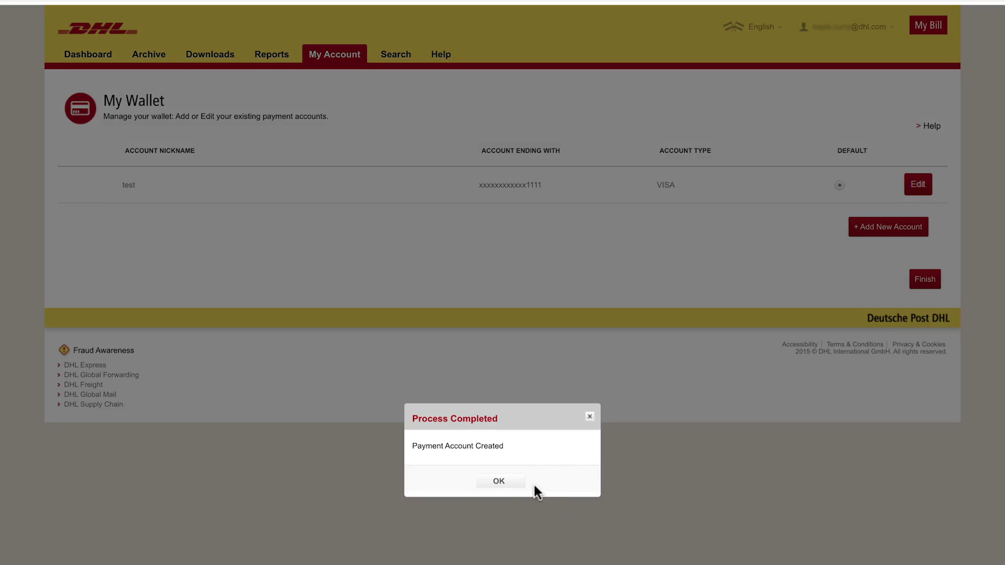
{"action": "left_click", "coordinate": [501, 478]}
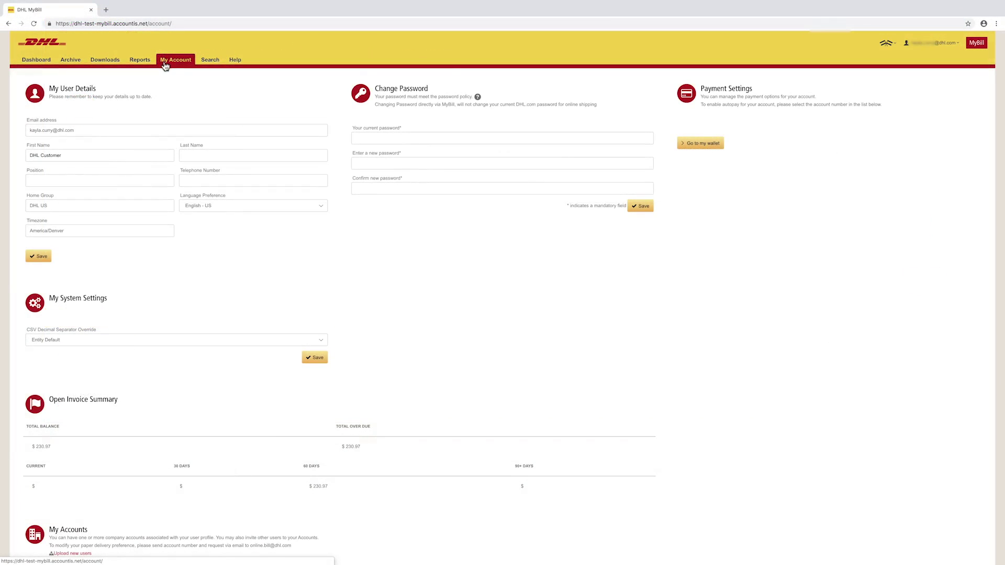
Open the Test account's permission settings and make yourself its AutoPay admin.
{"action": "scroll", "coordinate": [159, 78], "scroll_direction": "down", "scroll_amount": 5}
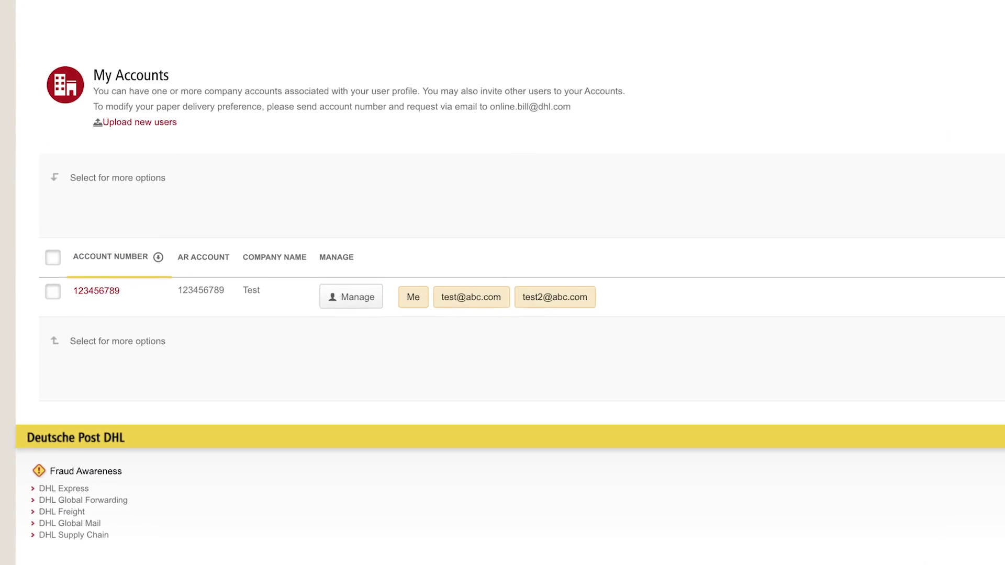
{"action": "left_click", "coordinate": [99, 289]}
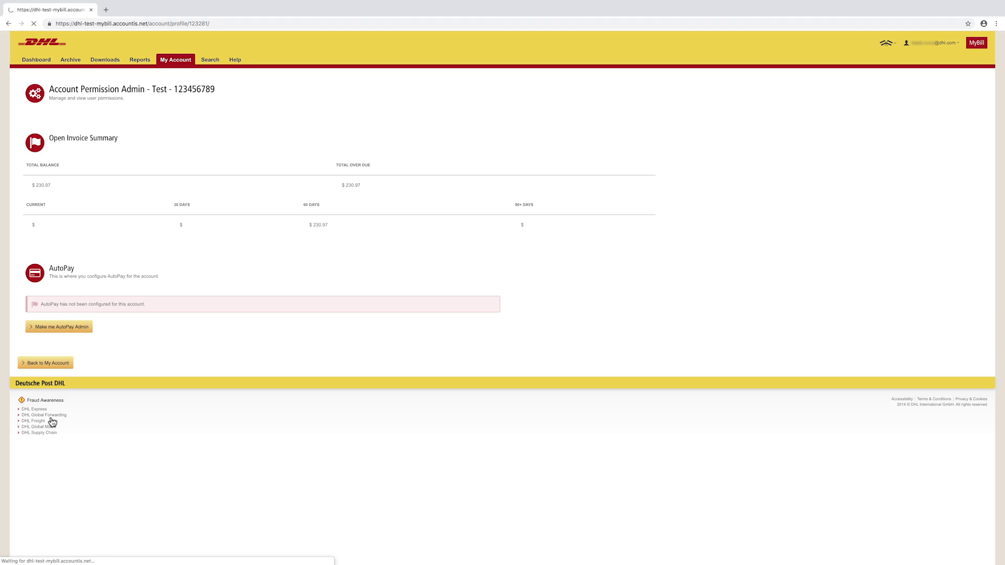
{"action": "left_click", "coordinate": [64, 327]}
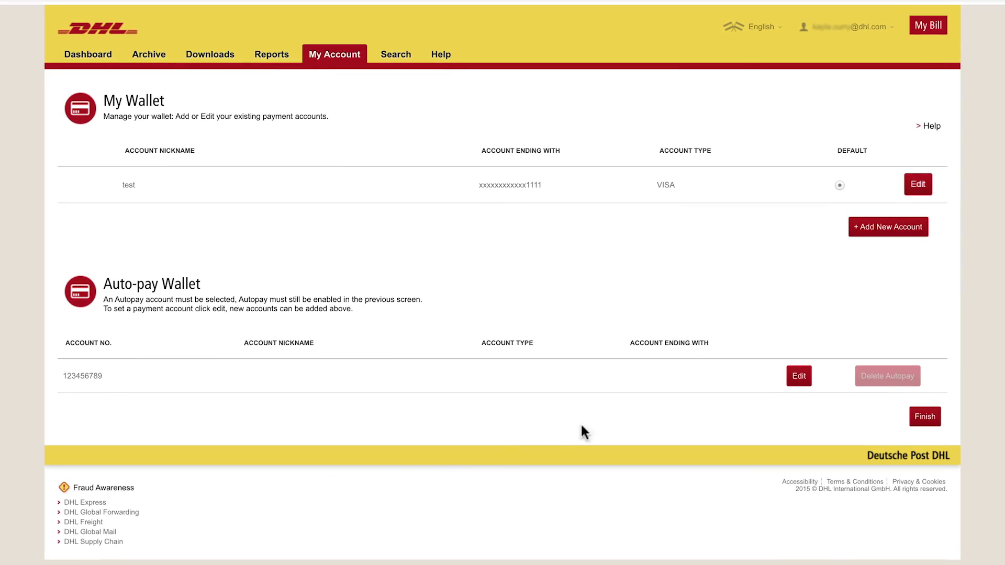
Associate the 'test' Visa card as account Test's AutoPay payment source and finish setup.
{"action": "left_click", "coordinate": [799, 376]}
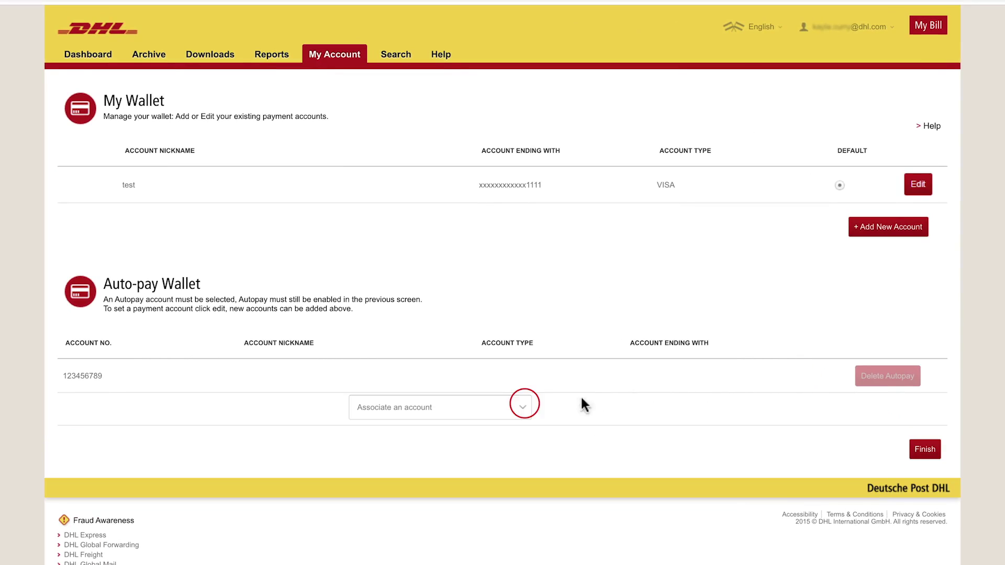
{"action": "left_click", "coordinate": [523, 408]}
{"action": "left_click", "coordinate": [431, 432]}
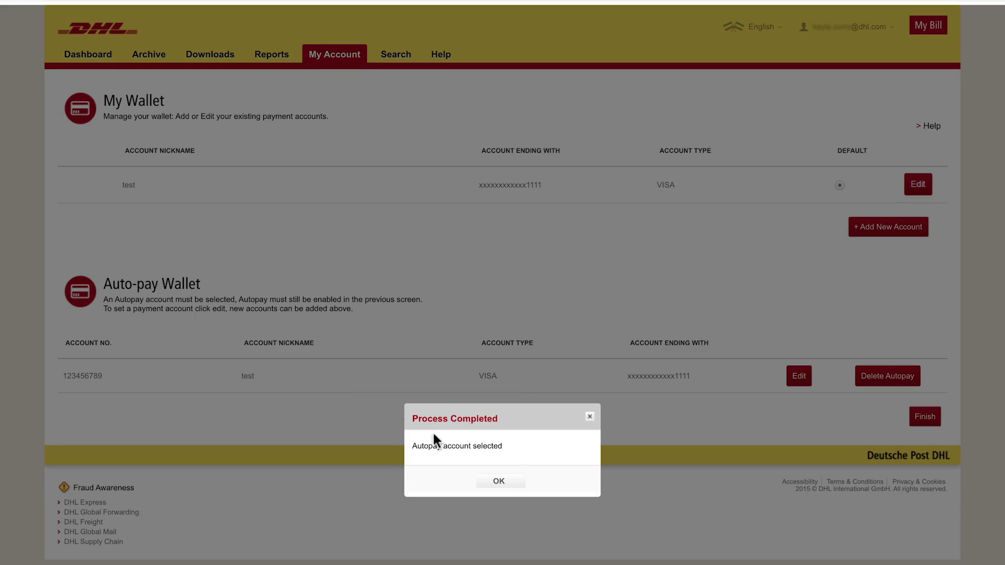
{"action": "left_click", "coordinate": [504, 481]}
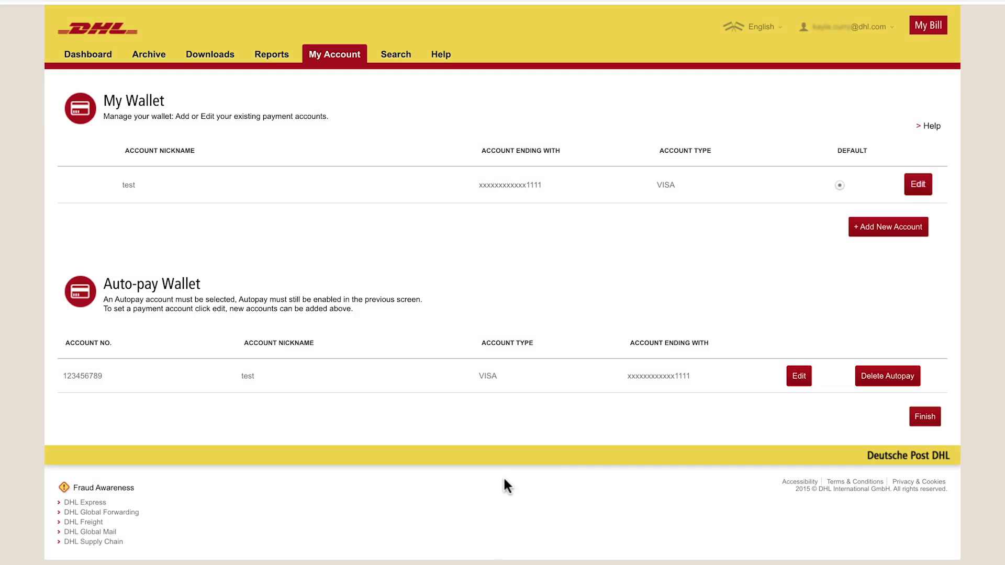
{"action": "left_click", "coordinate": [935, 419]}
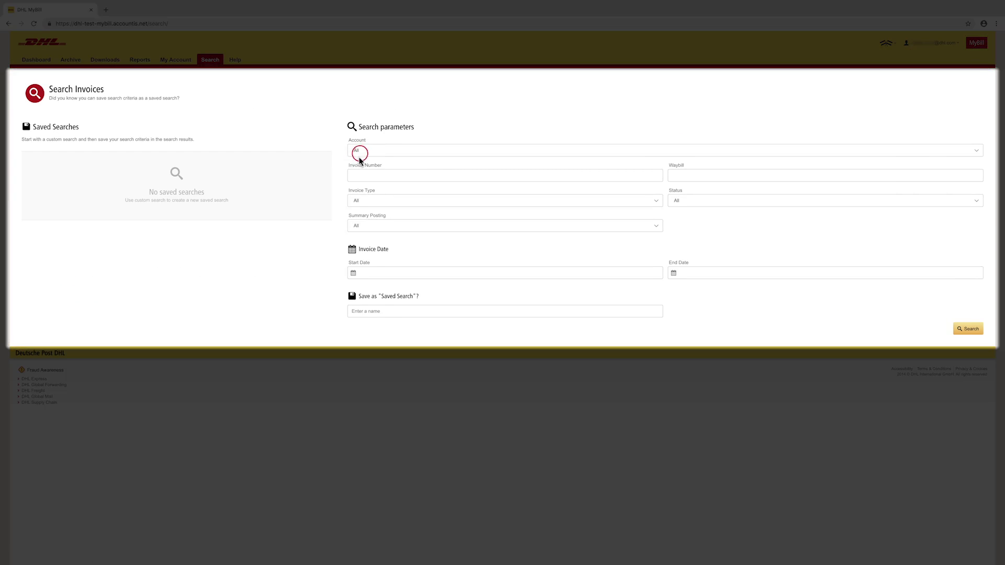
Search invoices for the Test company account.
{"action": "left_click", "coordinate": [359, 150]}
{"action": "left_click", "coordinate": [361, 157]}
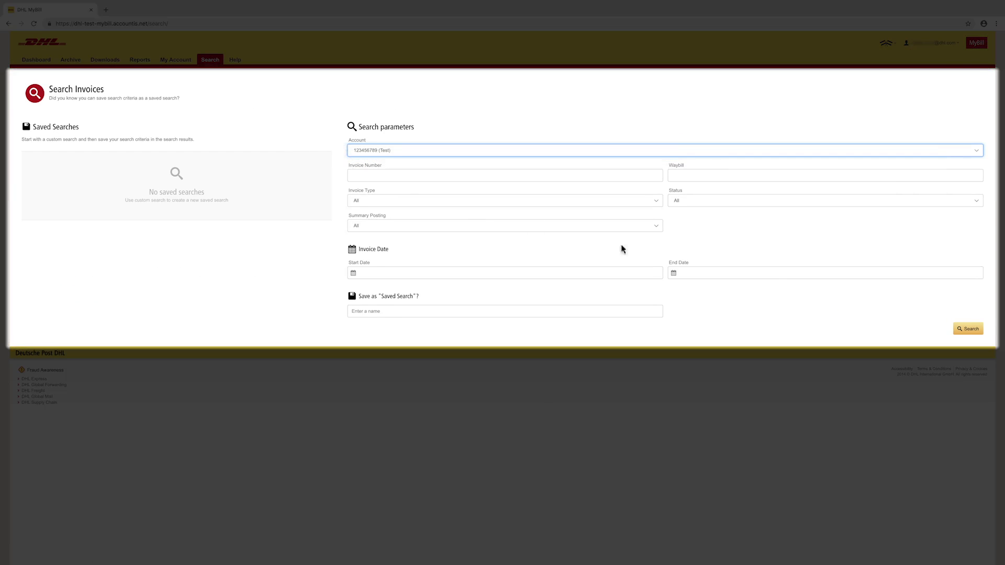
{"action": "left_click", "coordinate": [970, 329]}
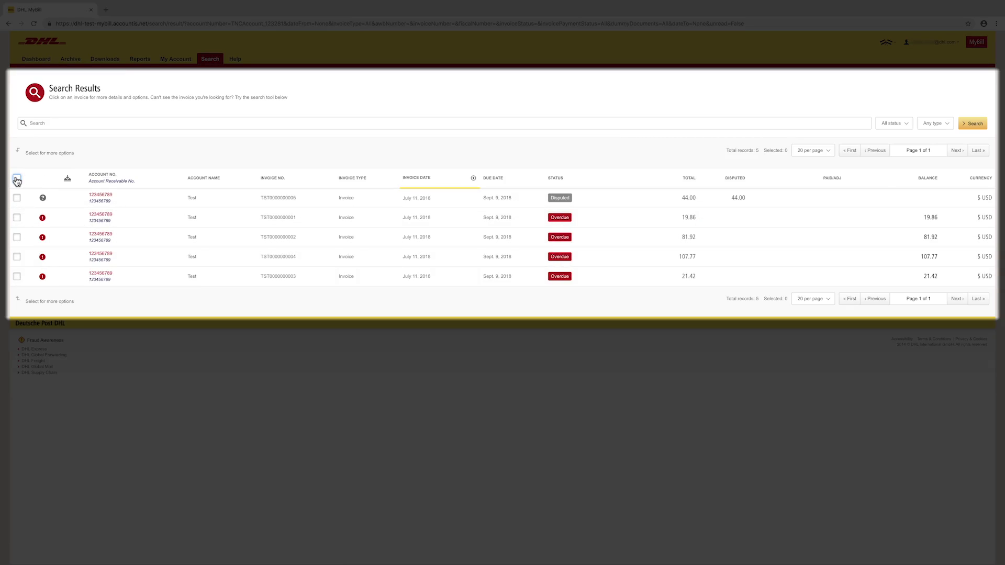
Select all five invoices and customize a US CSV for XLS download format.
{"action": "left_click", "coordinate": [17, 180]}
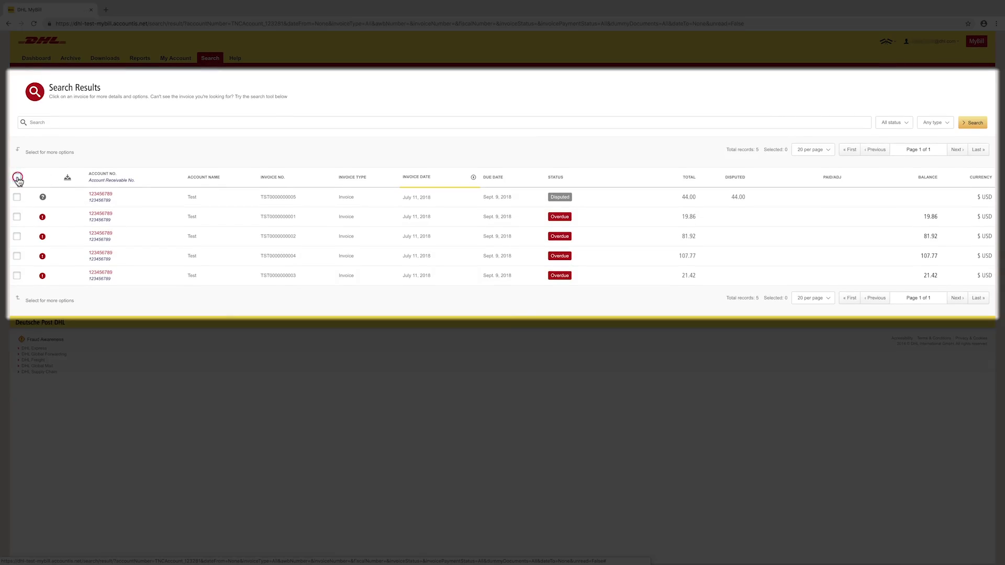
{"action": "left_click", "coordinate": [18, 179]}
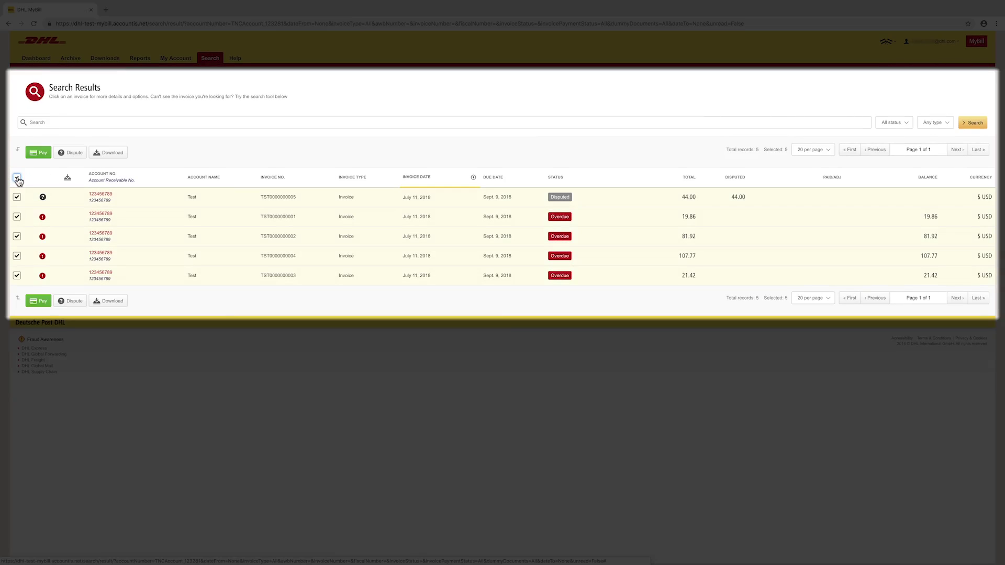
{"action": "left_click", "coordinate": [99, 153]}
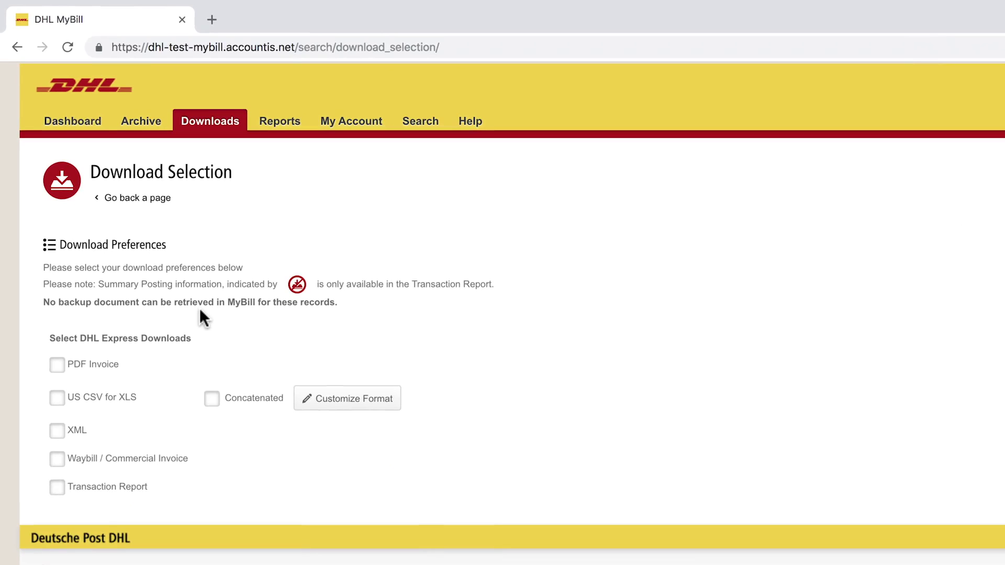
{"action": "left_click", "coordinate": [56, 399]}
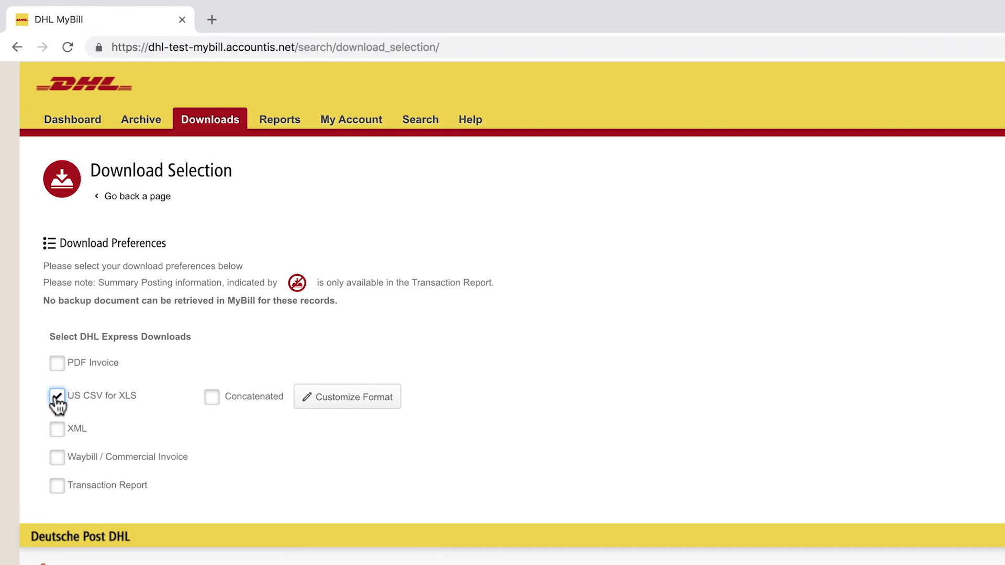
{"action": "left_click", "coordinate": [361, 399]}
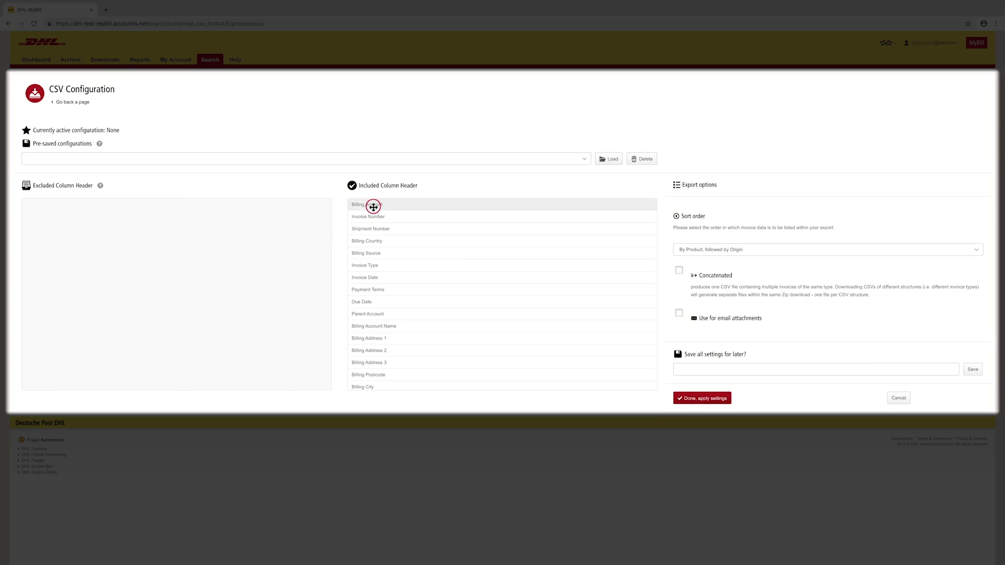
Exclude the Billing Account, Billing Source and Payment Terms columns from the CSV.
{"action": "left_click_drag", "start_coordinate": [375, 205], "coordinate": [80, 212]}
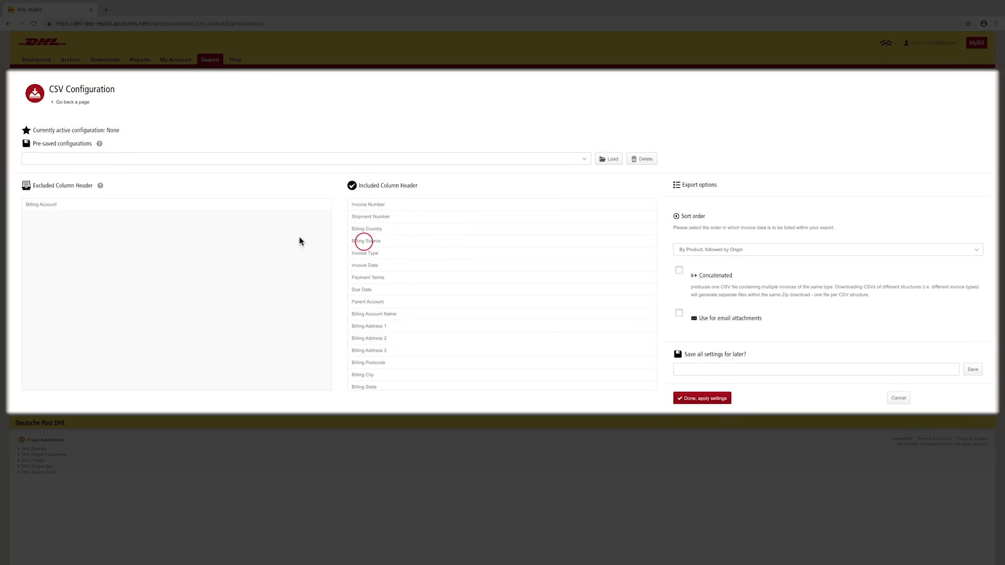
{"action": "left_click_drag", "start_coordinate": [365, 241], "coordinate": [52, 224]}
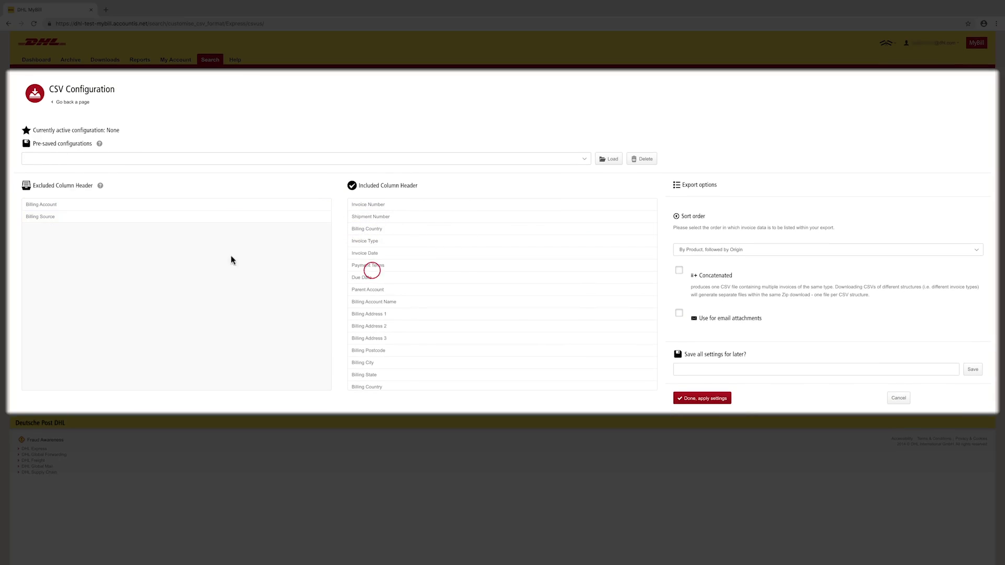
{"action": "left_click_drag", "start_coordinate": [374, 266], "coordinate": [52, 240]}
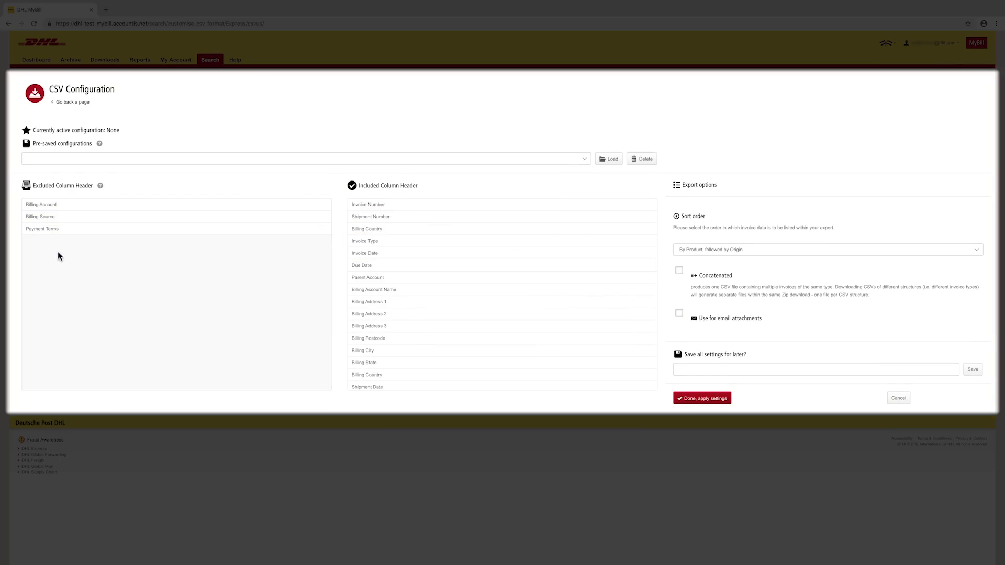
Turn on concatenation, save the configuration as 'test', and apply it.
{"action": "left_click", "coordinate": [679, 271]}
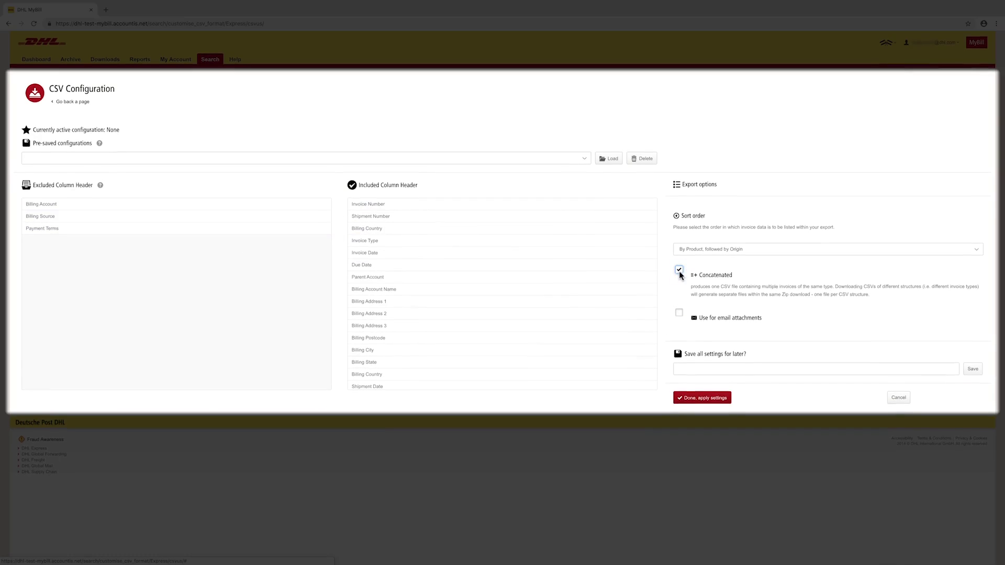
{"action": "left_click", "coordinate": [690, 369]}
{"action": "left_click", "coordinate": [686, 385]}
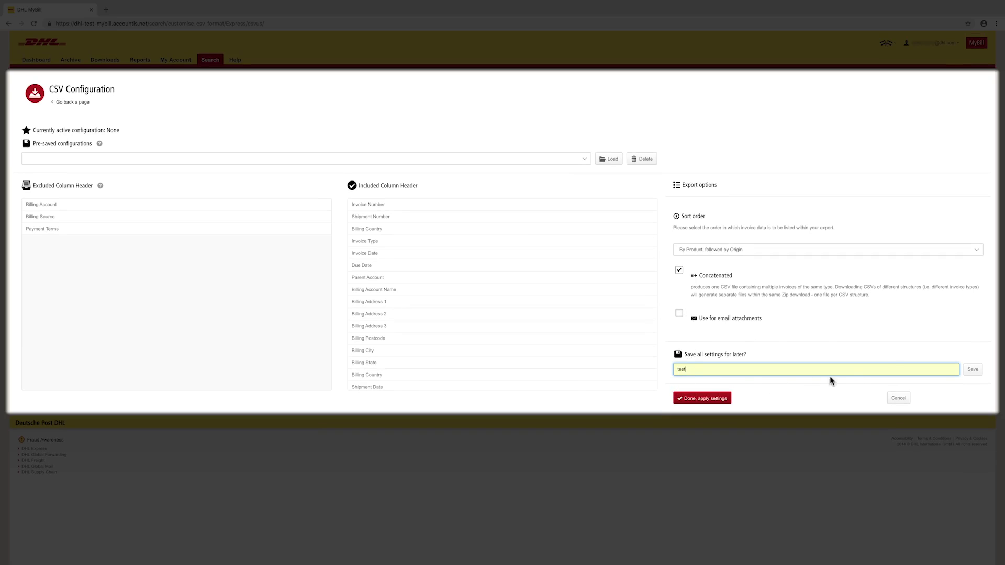
{"action": "left_click", "coordinate": [971, 370]}
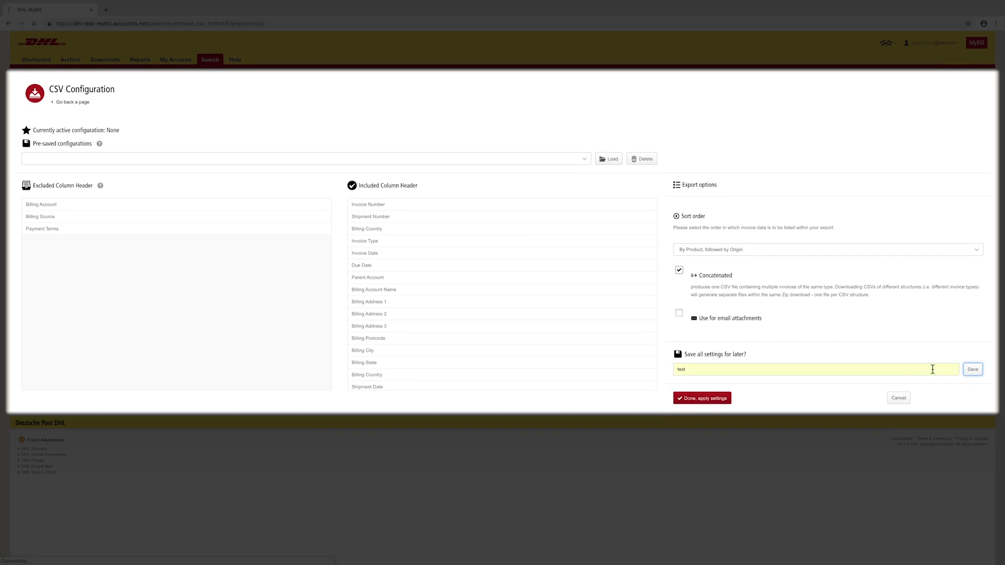
{"action": "left_click", "coordinate": [712, 435]}
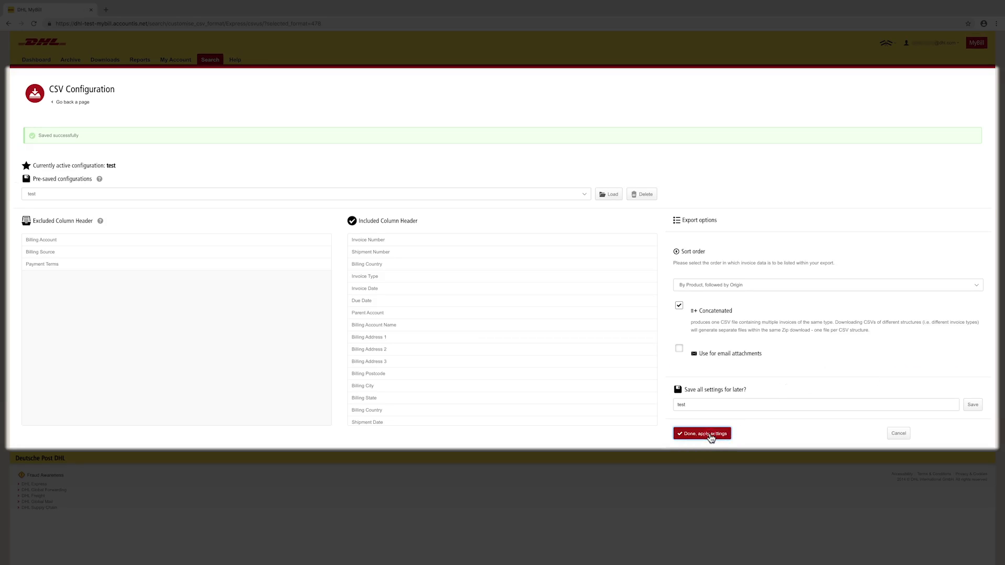